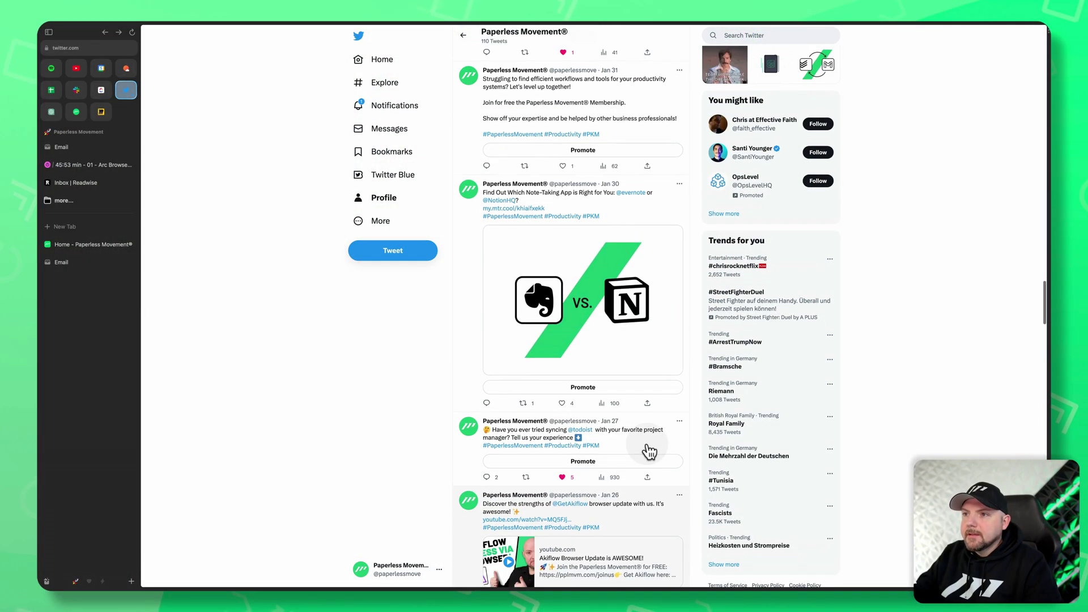
Capture the Evernote vs. Notion post image and keep the capture saved to the Library.
right_click(628, 320)
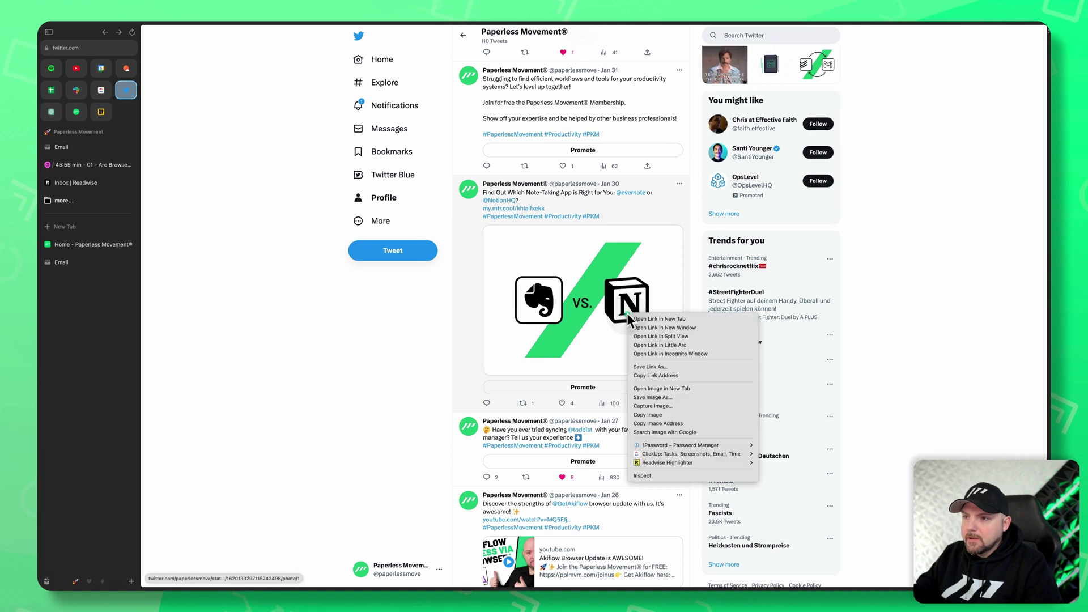
click(695, 406)
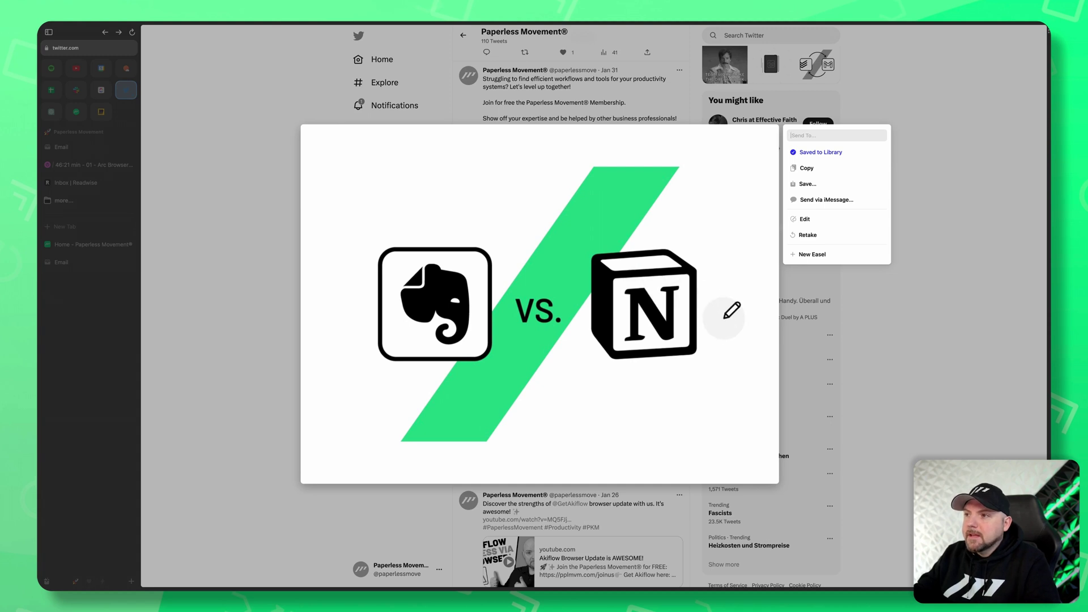
click(855, 153)
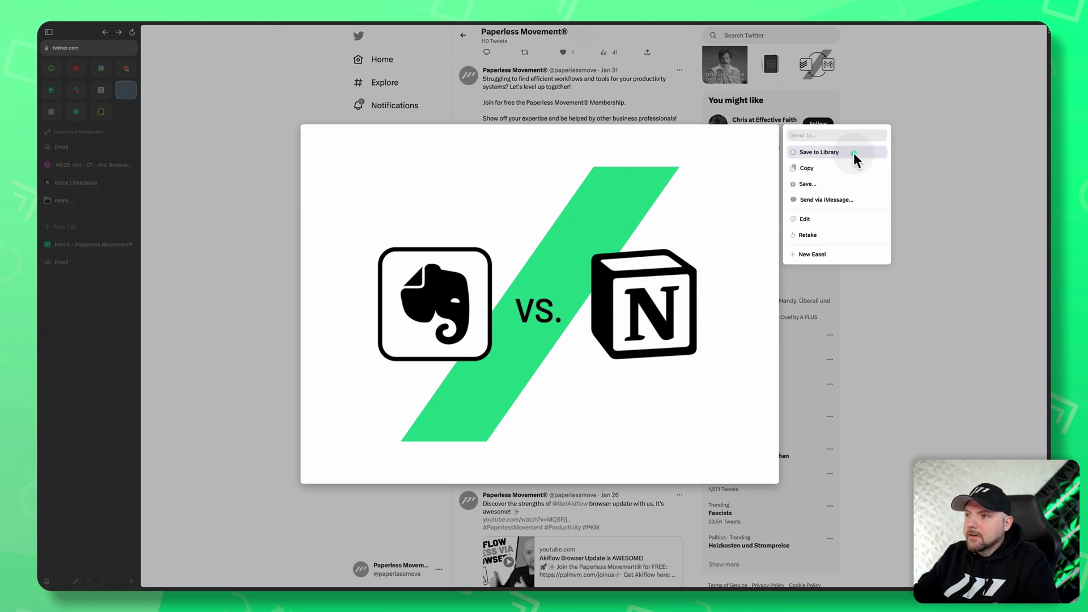
click(854, 152)
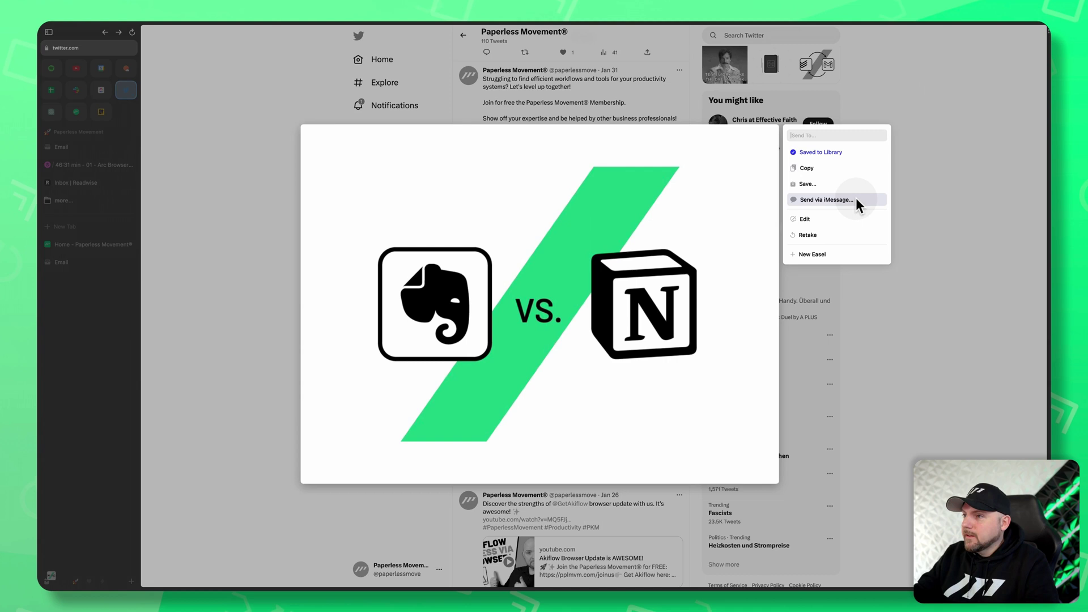
Annotate the capture with a green arrow and a red freehand circle around the Evernote logo.
click(800, 220)
click(395, 470)
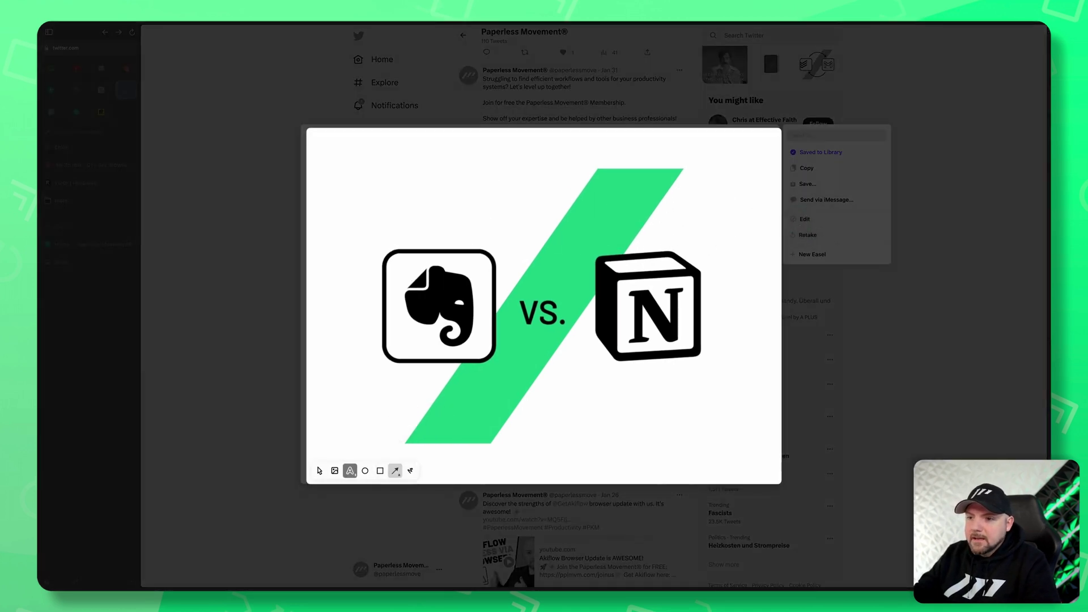
mouse_move(335, 439)
mouse_down()
mouse_move(384, 396)
mouse_move(392, 372)
mouse_up()
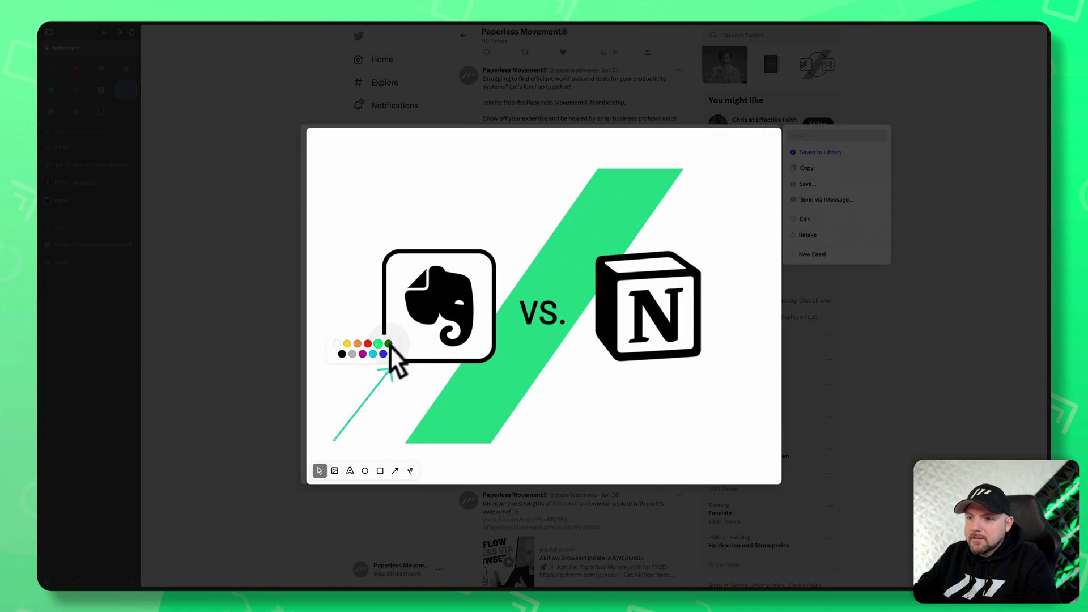
click(411, 470)
mouse_move(510, 214)
mouse_down()
mouse_move(323, 280)
mouse_move(508, 279)
mouse_up()
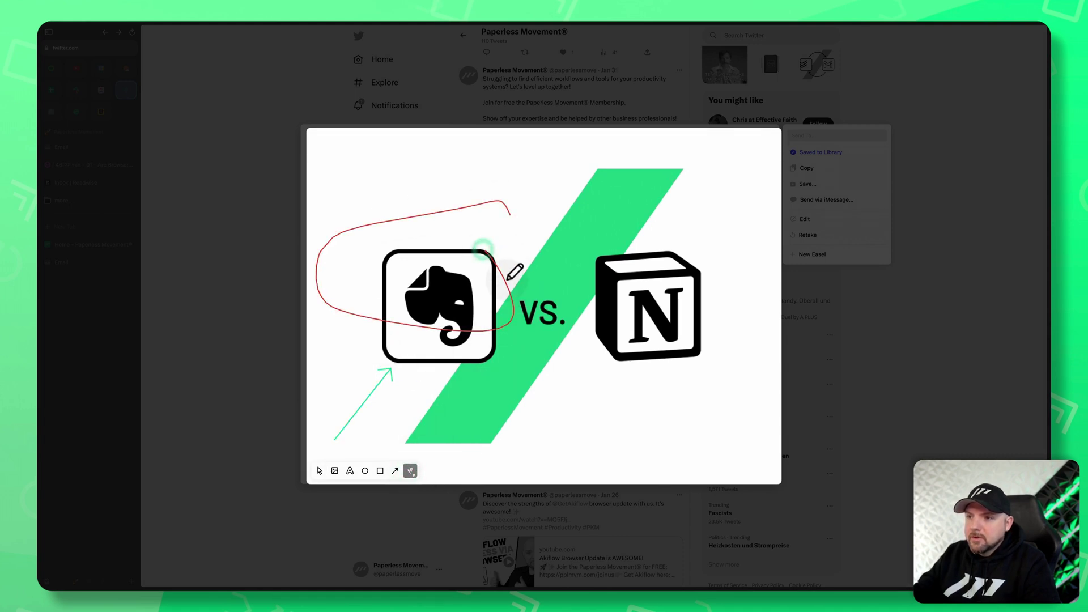
click(812, 191)
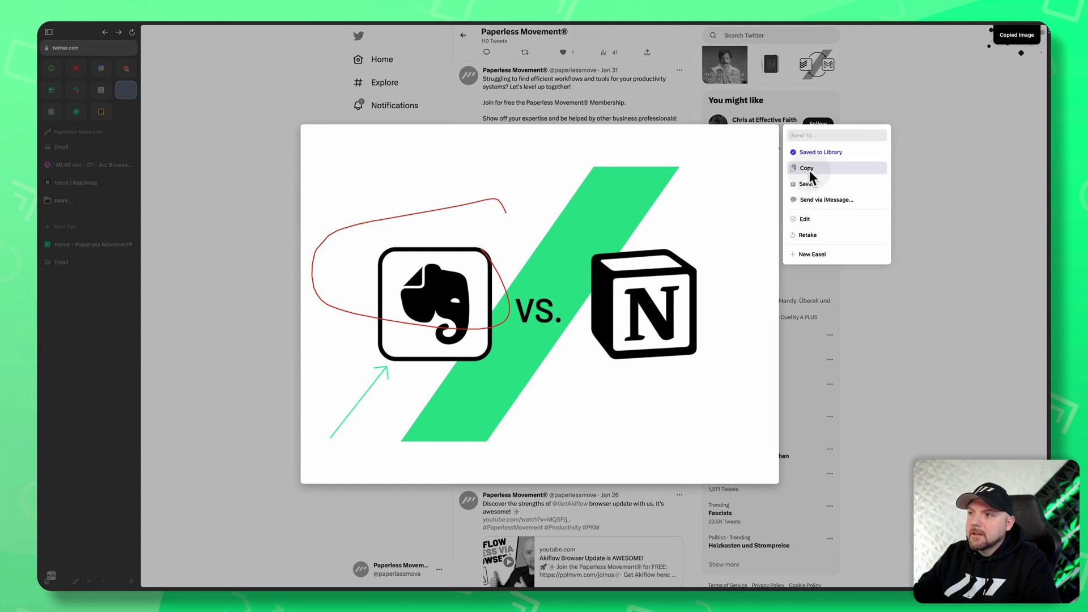
Close the first capture and grab a region of the Twitter feed covering the tweet and sidebar.
click(869, 318)
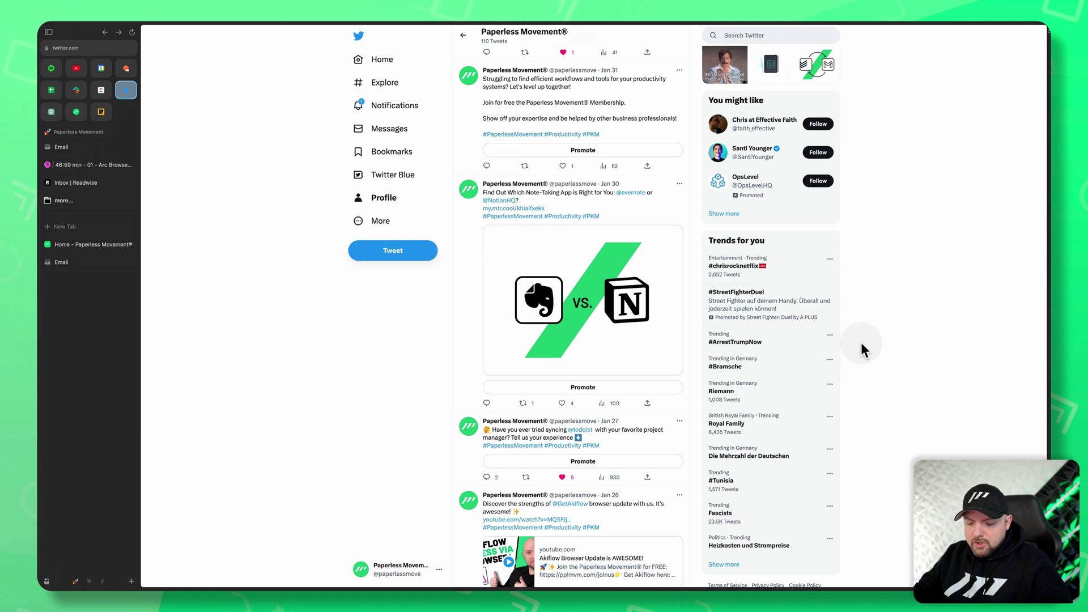
key(shift+super)
key(shift+super+2)
mouse_move(886, 438)
mouse_down()
mouse_move(535, 219)
mouse_move(340, 134)
mouse_move(316, 136)
mouse_up()
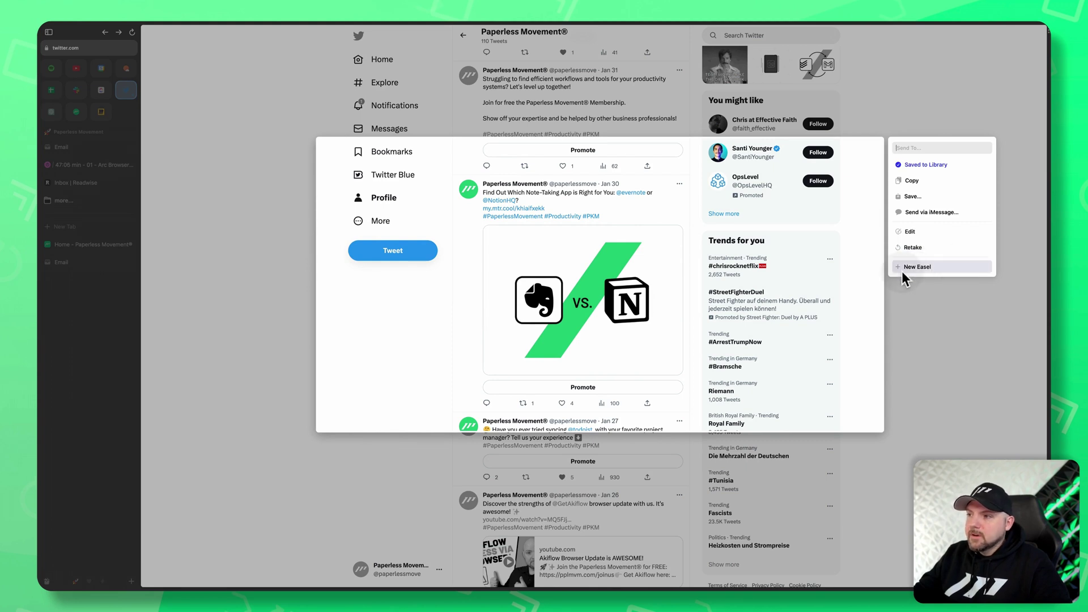
Send the feed capture to a new Easel, dismiss its introduction panel, and expand it to full window.
click(945, 267)
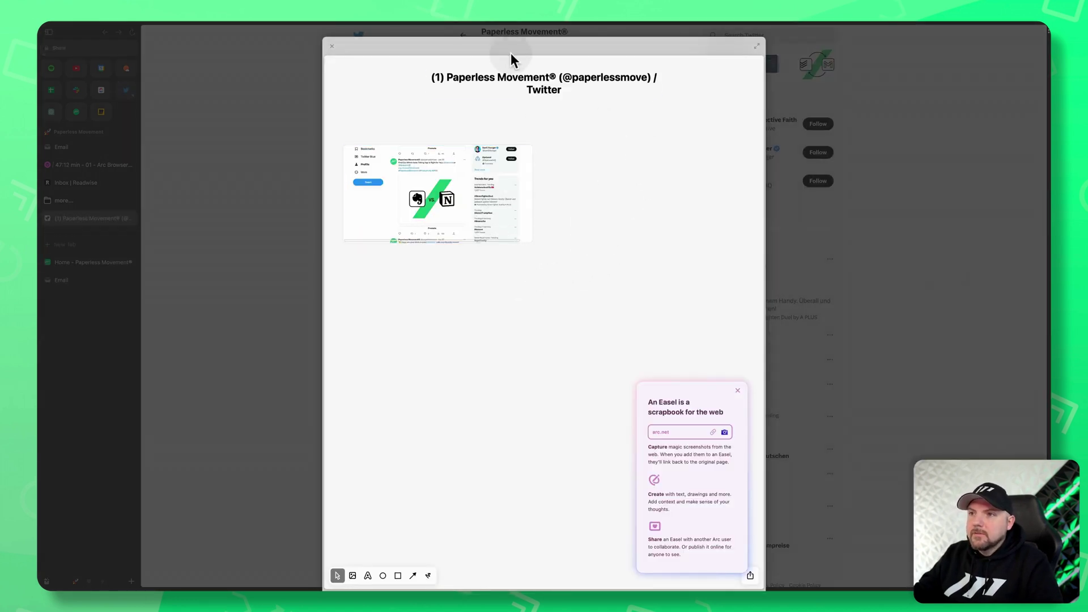
drag(456, 185, 493, 183)
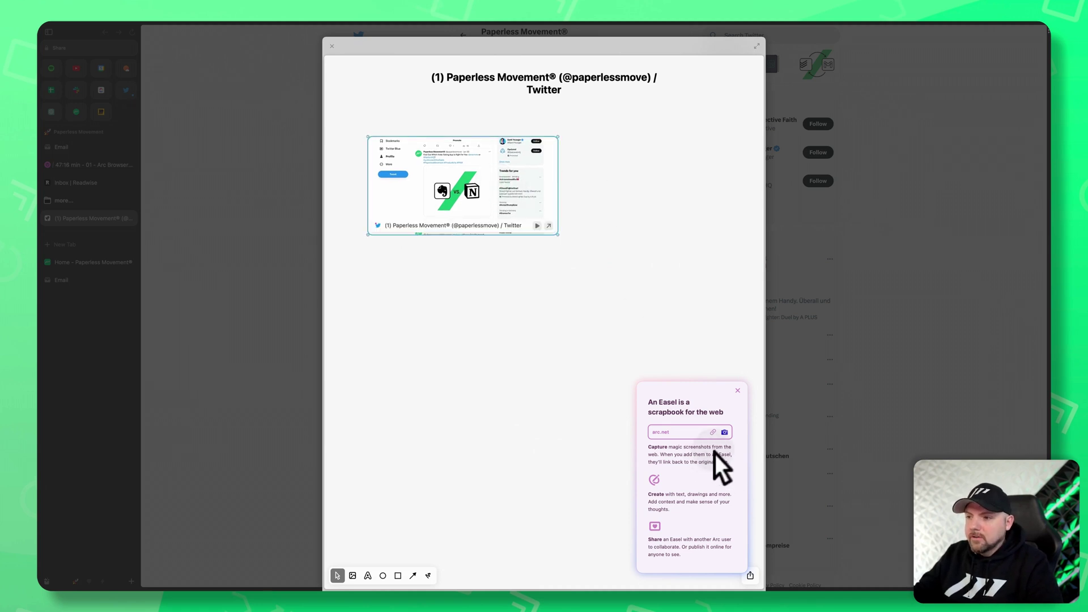
click(740, 391)
click(608, 193)
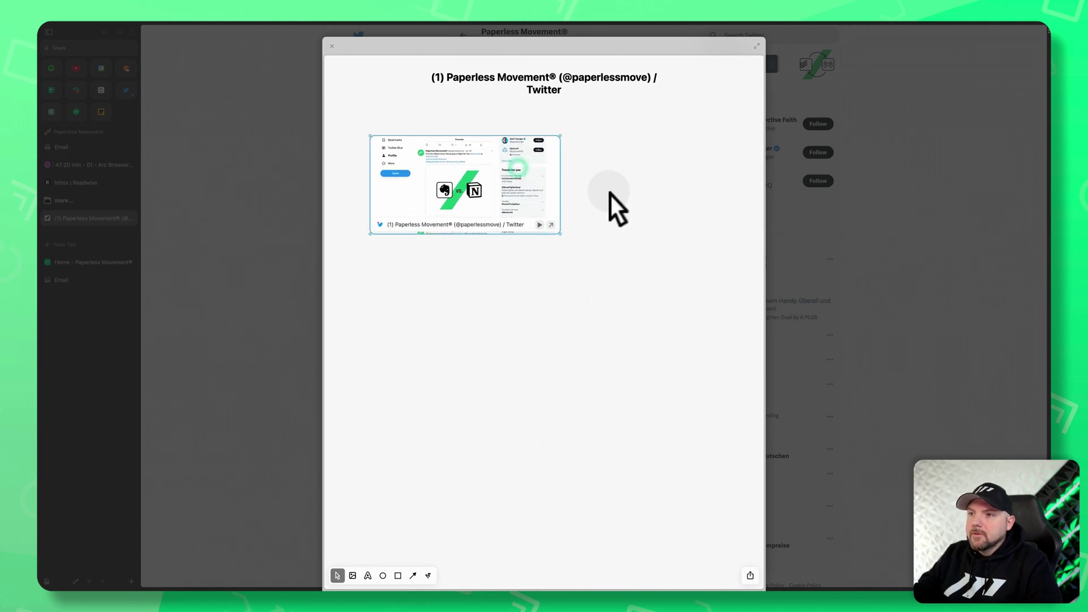
click(757, 46)
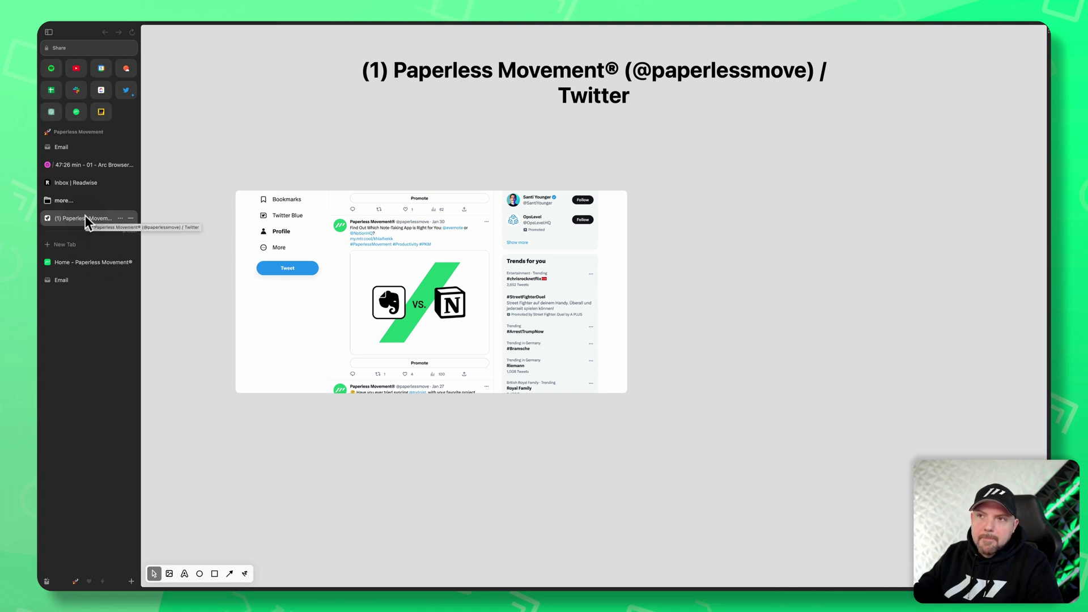
Move the Twitter card up and right, then resize it to span most of the canvas width.
drag(382, 242, 545, 251)
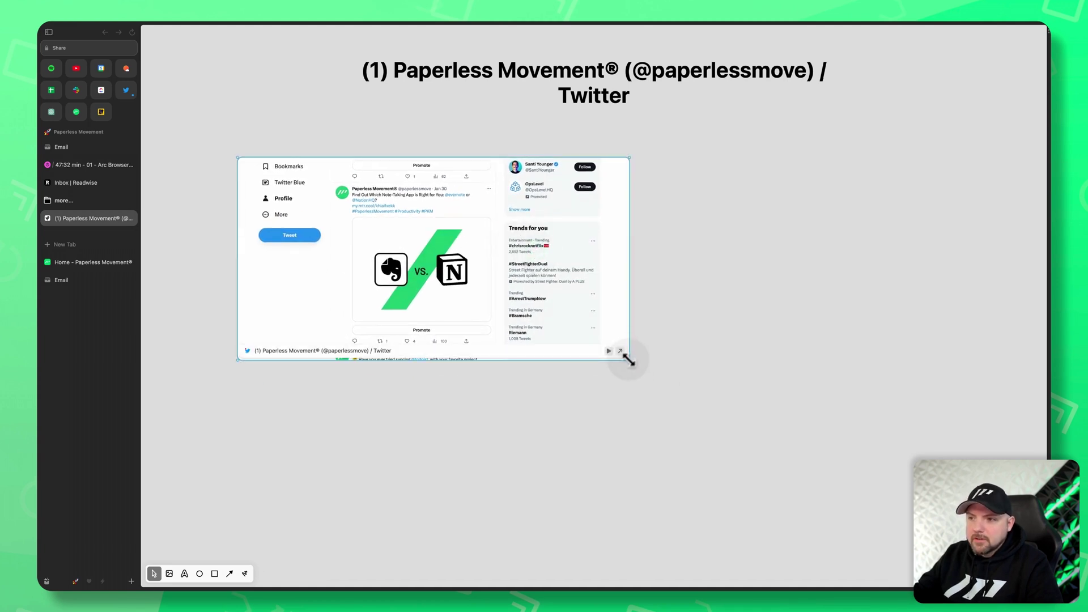
drag(629, 360, 734, 501)
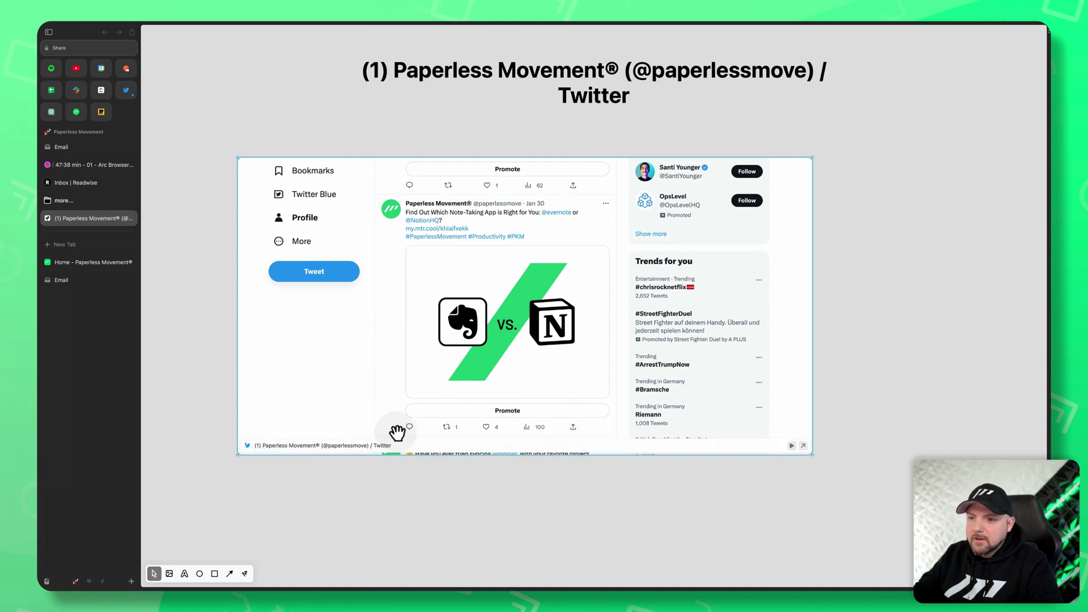
Preview the Twitter card's page, turn its live updating on, then pause it again.
click(376, 447)
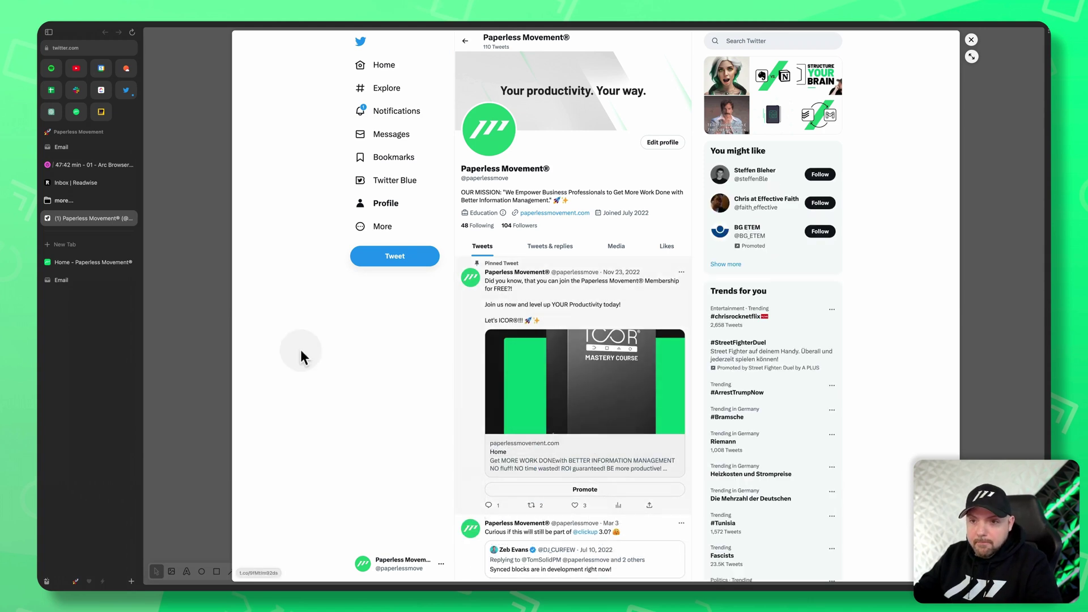
click(216, 348)
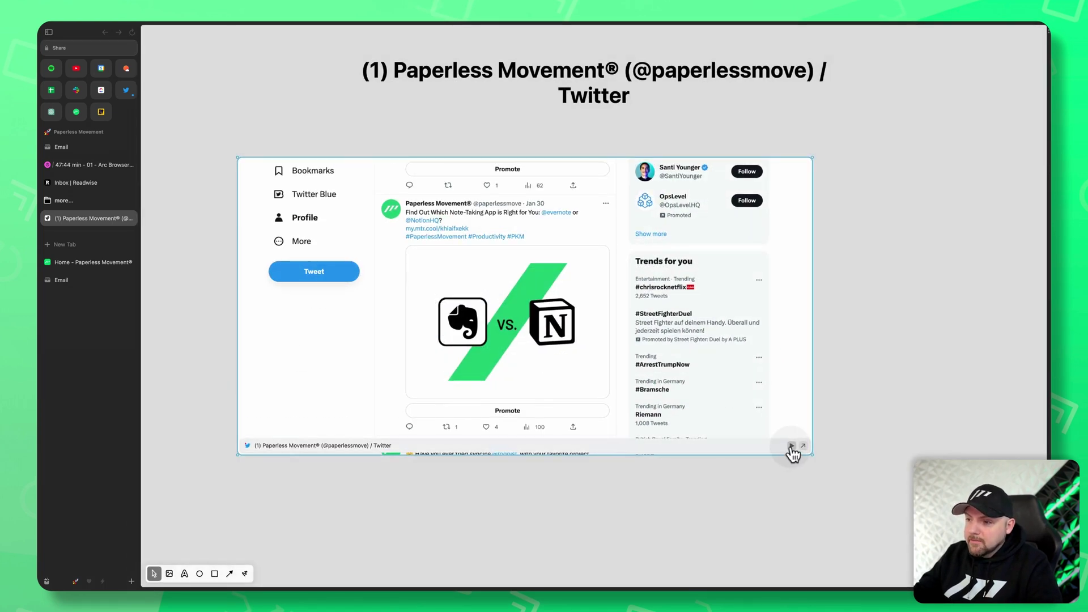
click(791, 446)
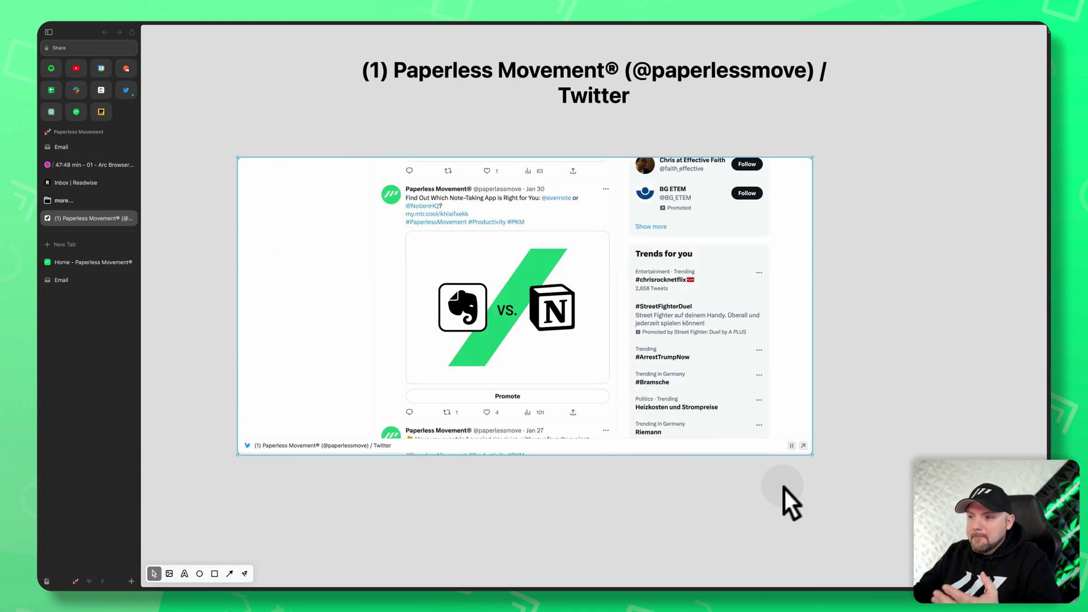
scroll(551, 309, down, 3)
scroll(551, 309, up, 3)
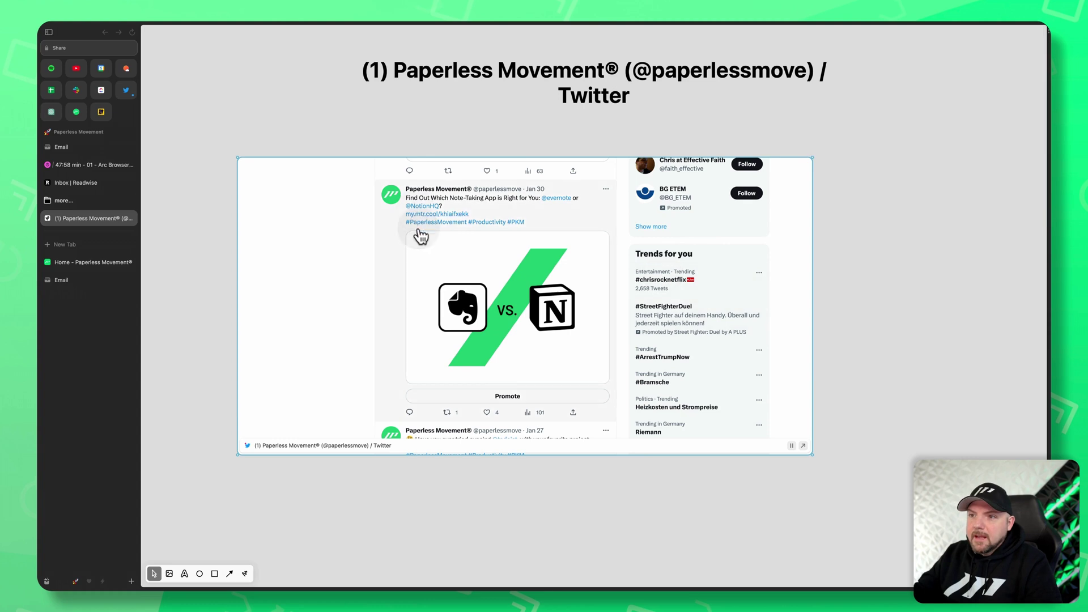
click(506, 309)
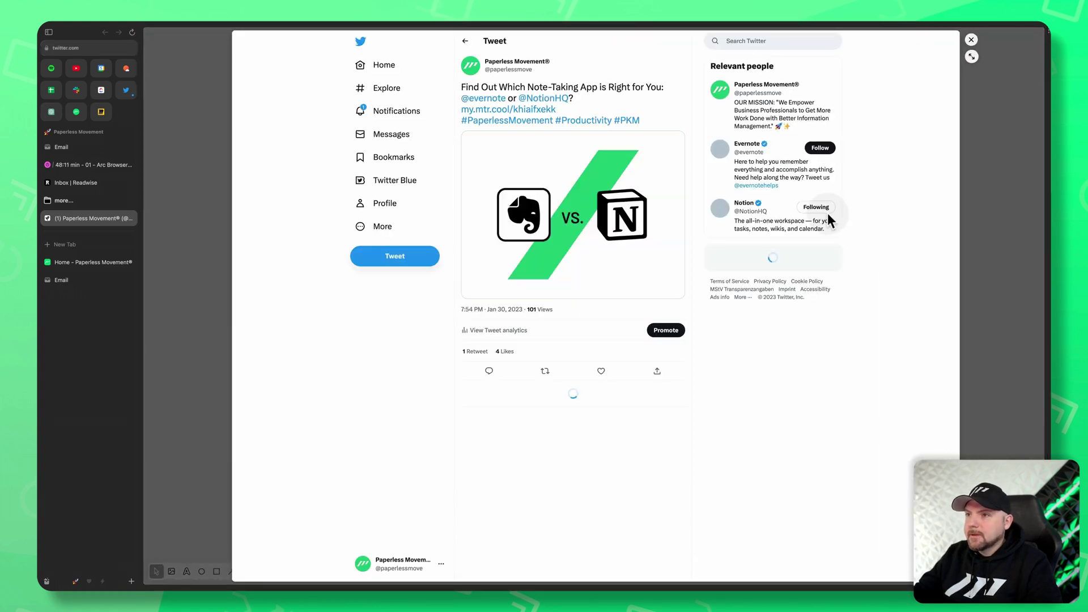
click(972, 40)
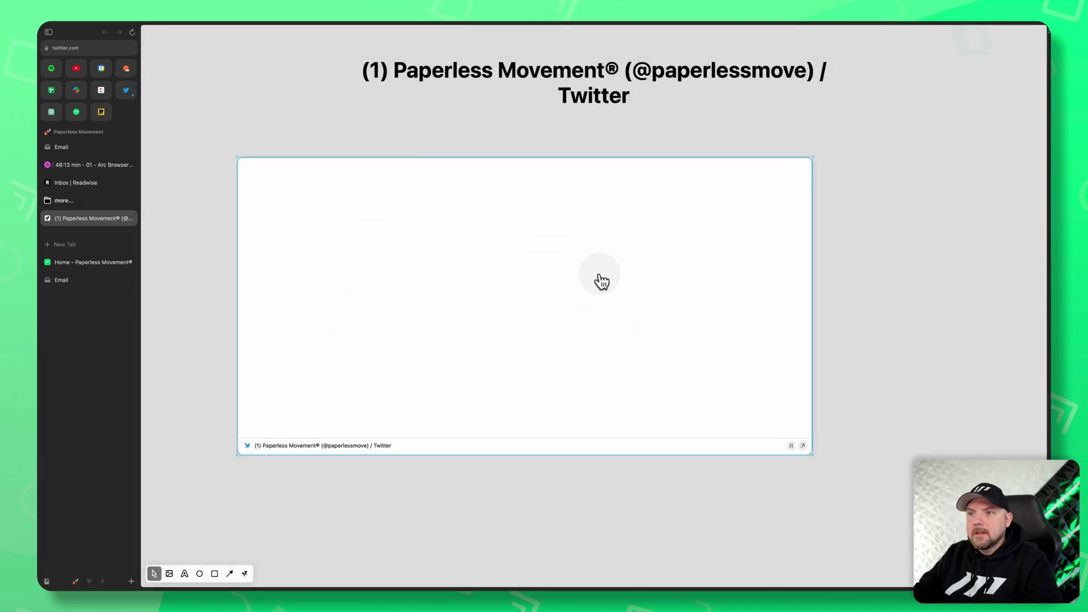
click(792, 446)
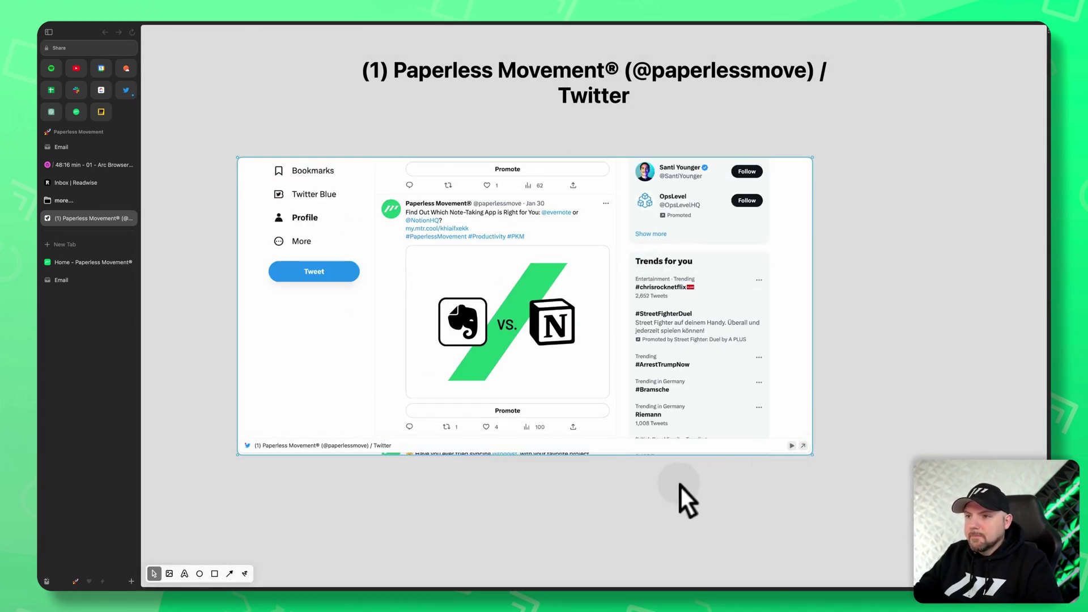
Switch to the Toggl Track tab showing the running '01 - Arc Browser Review' entry.
scroll(682, 488, down, 2)
scroll(682, 483, down, 1)
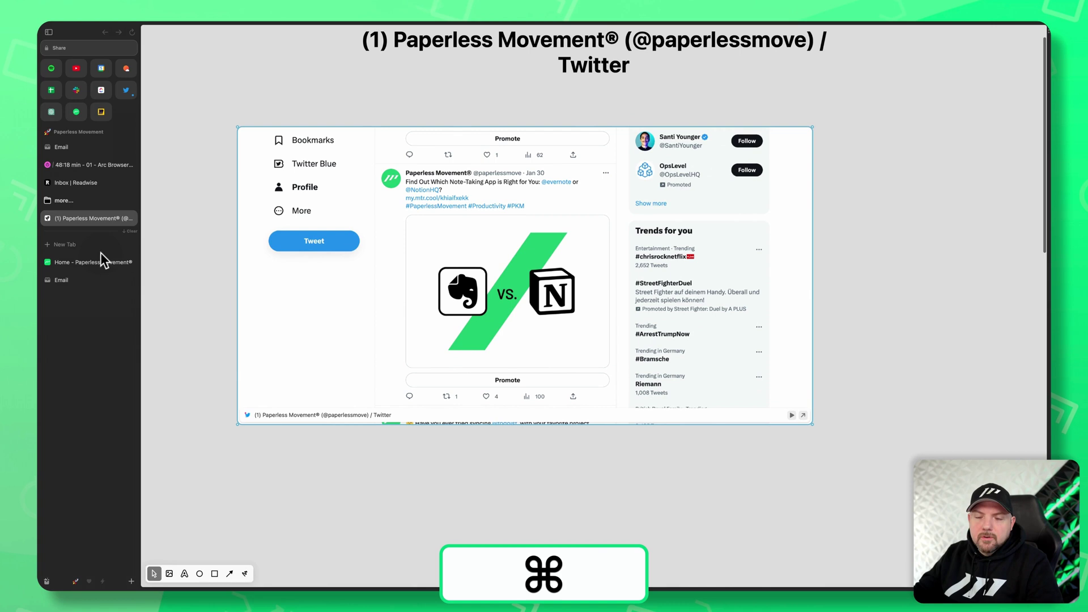
click(85, 164)
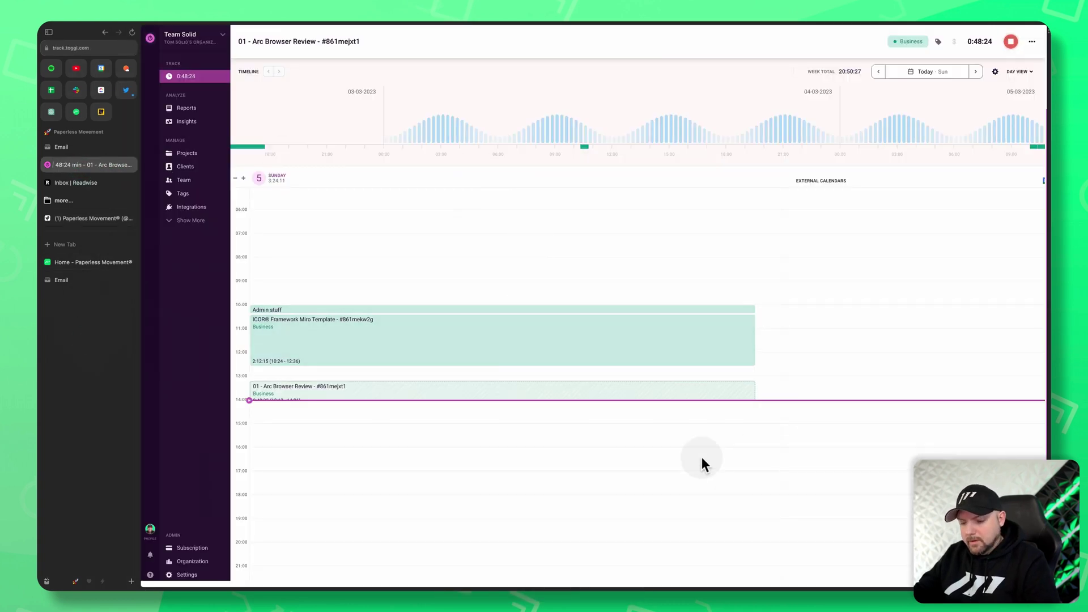
Capture the Toggl Track calendar timeline and add it to the Paperless Movement easel, right of the tweet.
key(super+shift+2)
drag(811, 462, 235, 181)
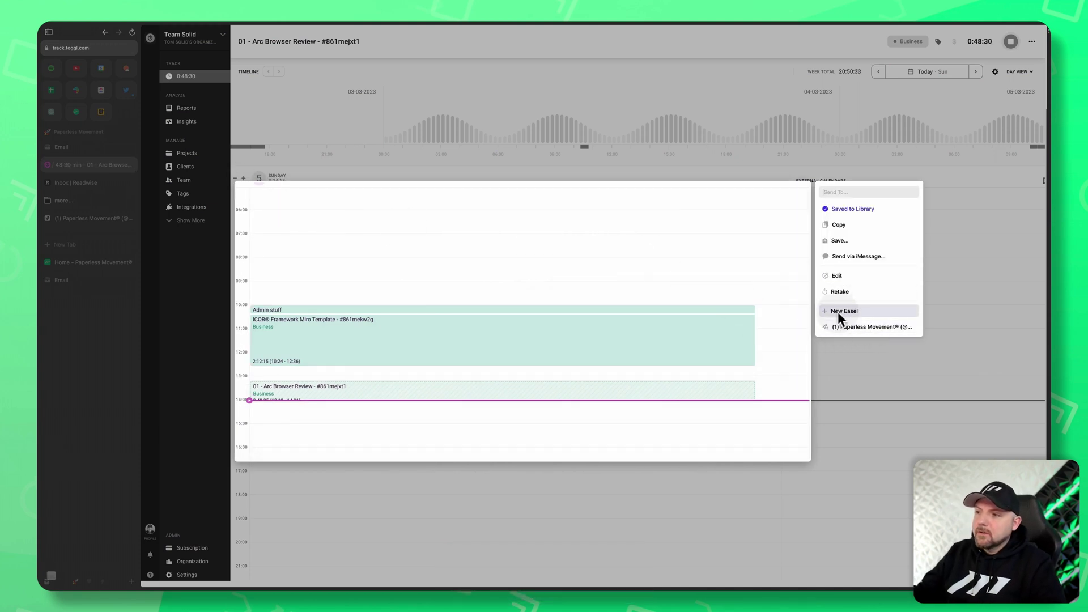
click(860, 328)
mouse_move(486, 347)
mouse_down()
mouse_move(634, 350)
mouse_move(560, 237)
mouse_up()
Draw a cyan arrow from the timeline card to the tweet and place a text note beside the card.
click(412, 576)
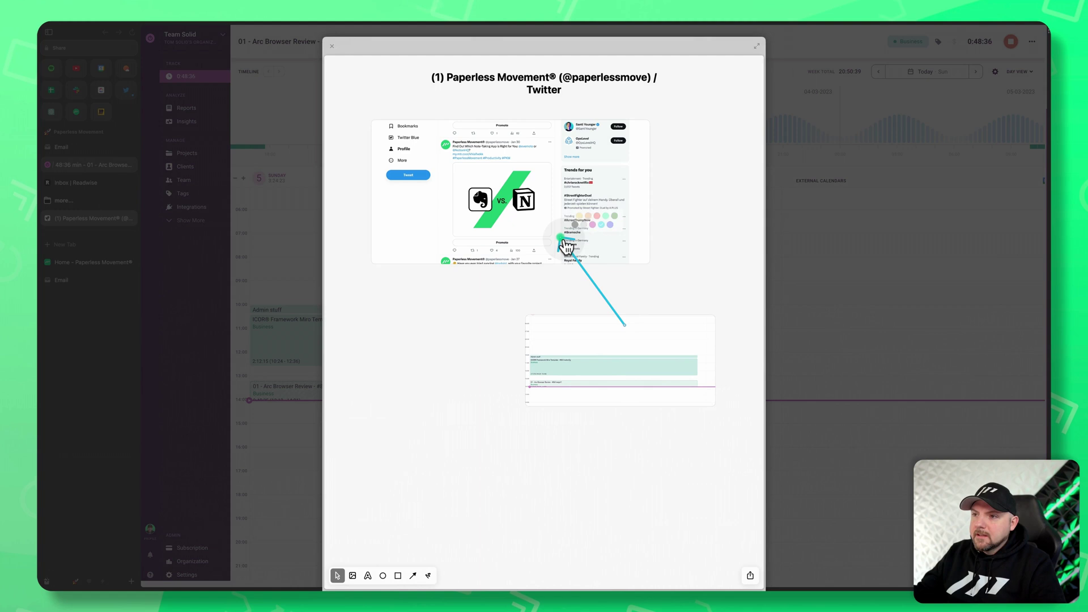
drag(590, 275, 596, 298)
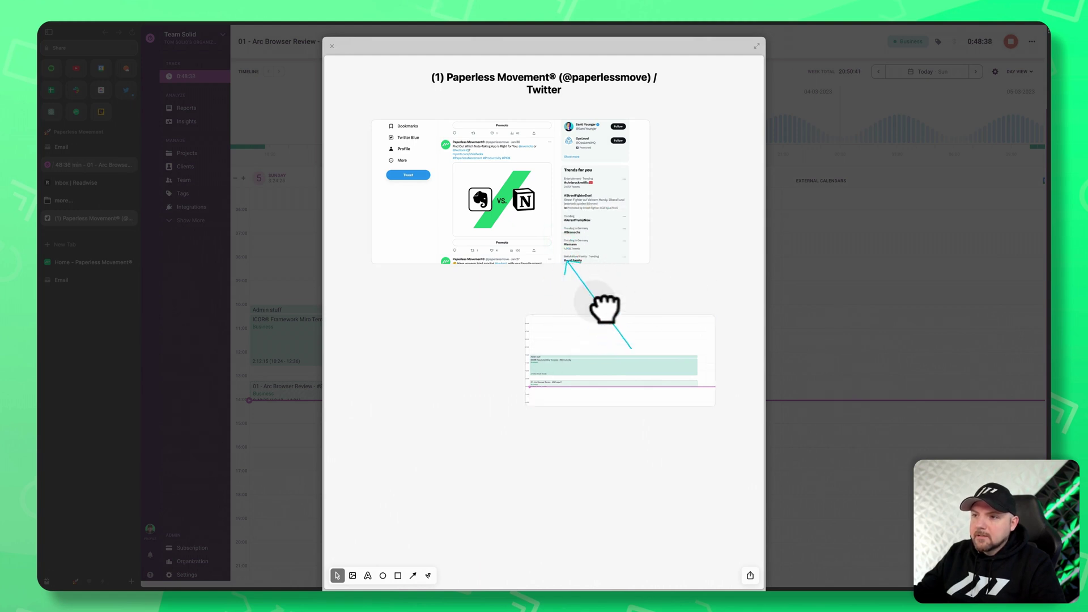
click(368, 576)
click(440, 356)
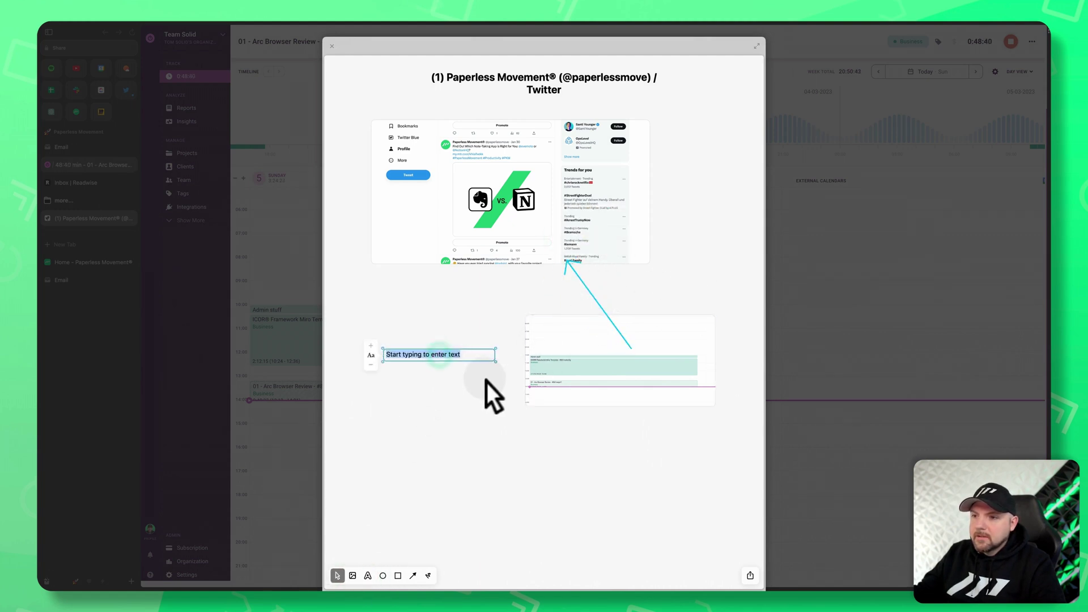
drag(597, 369, 603, 403)
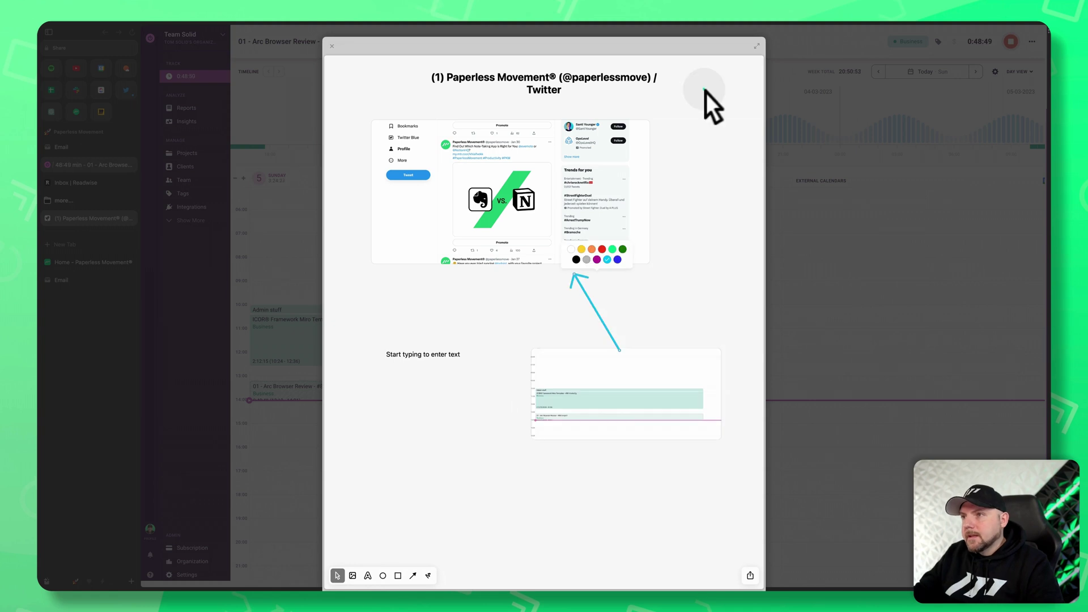
Open the easel as a full page and show the ICOR® Framework Miro Template entry's details in the Toggl card.
key(super+0)
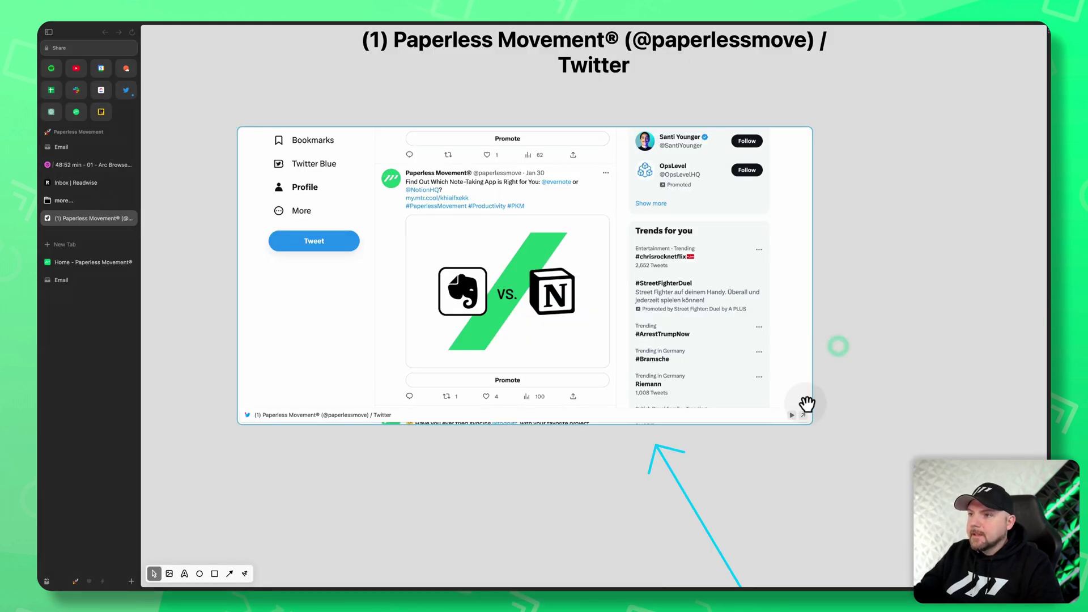
scroll(806, 404, up, 3)
scroll(806, 404, down, 5)
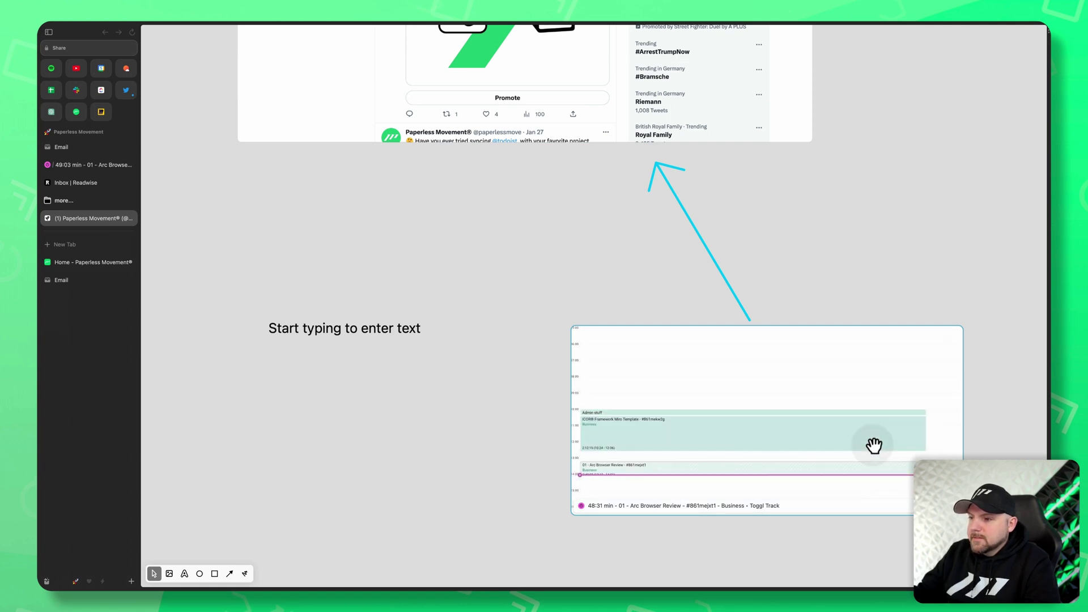
scroll(678, 316, down, 3)
click(676, 316)
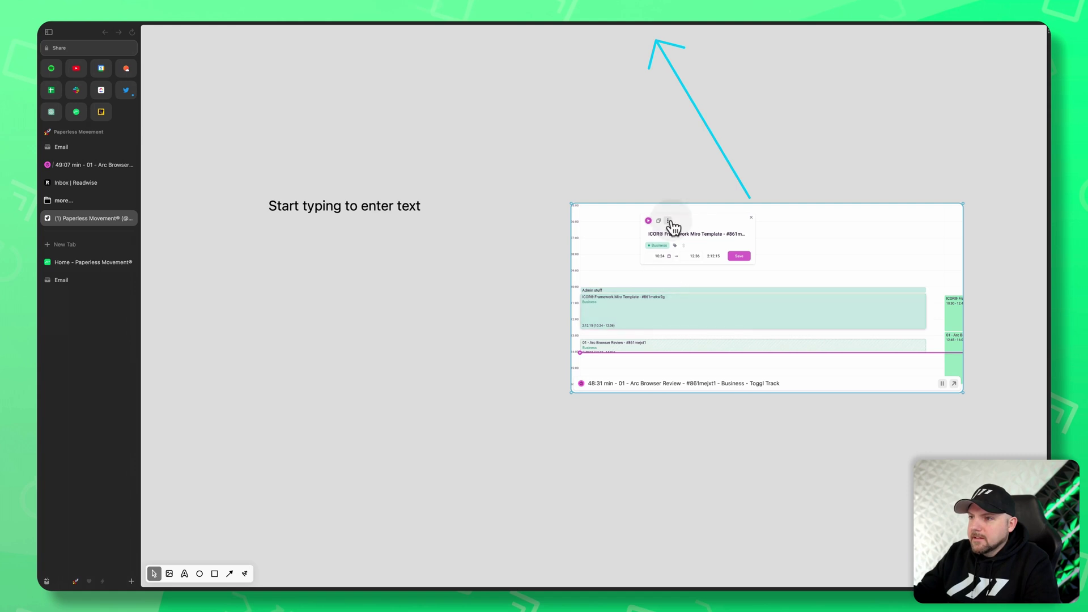
scroll(669, 222, up, 2)
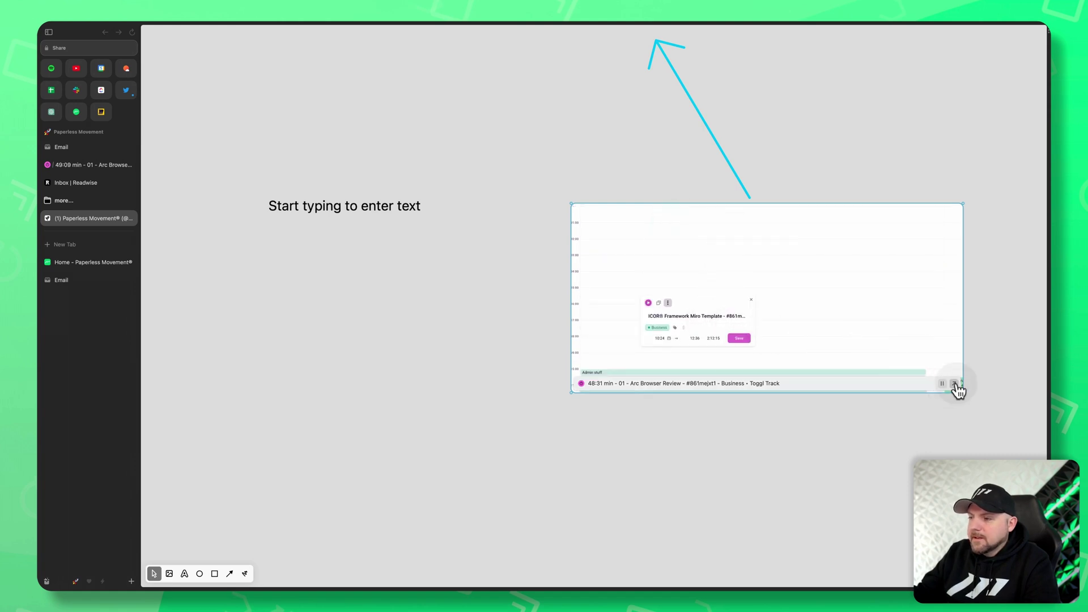
scroll(632, 283, up, 10)
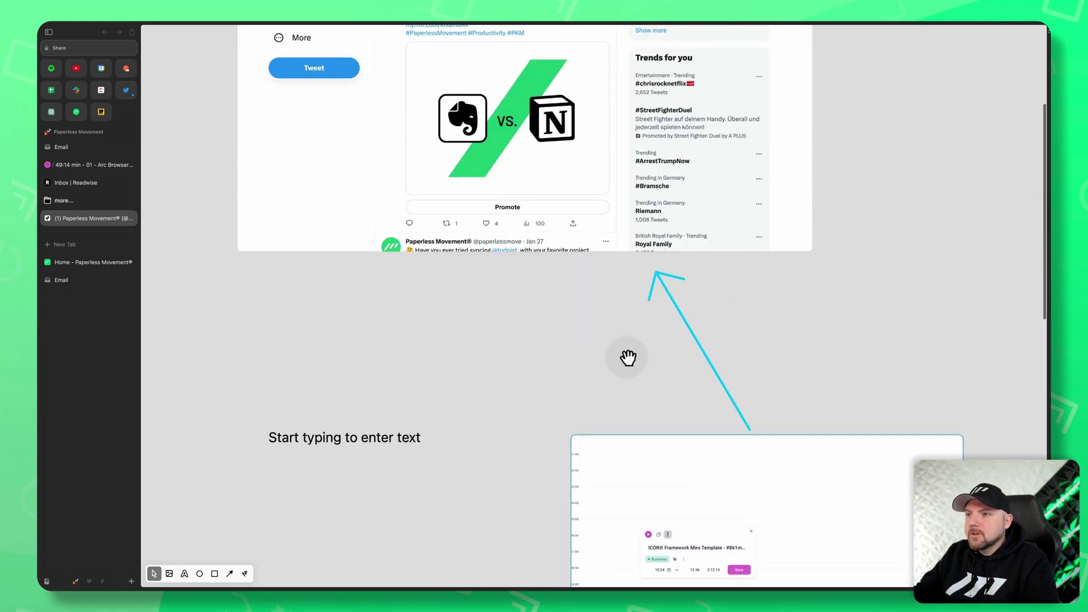